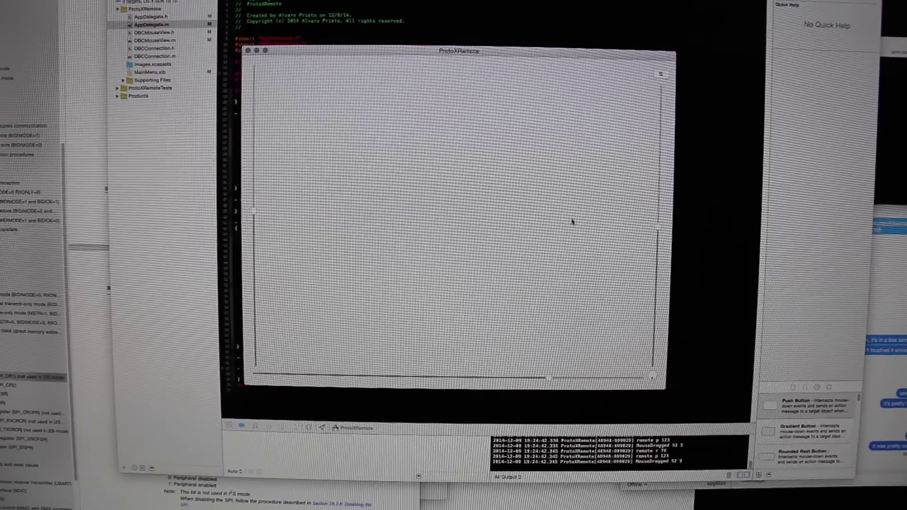
# Drag in the ProtoXRemote window to shift throttle and direction, raising the value upward
pyautogui.moveTo(494, 221)
pyautogui.mouseDown()
pyautogui.moveTo(444, 265)
pyautogui.moveTo(447, 319)
pyautogui.mouseUp()
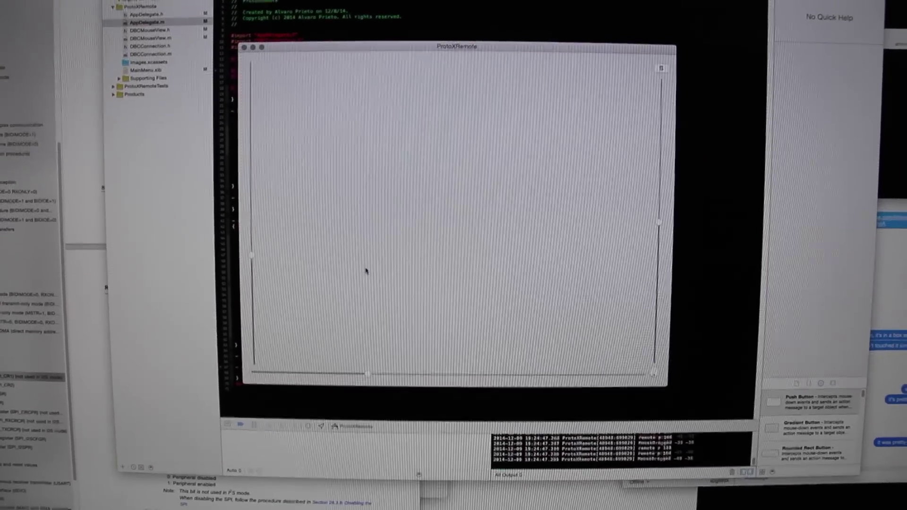
pyautogui.moveTo(365, 271); pyautogui.dragTo(370, 235)
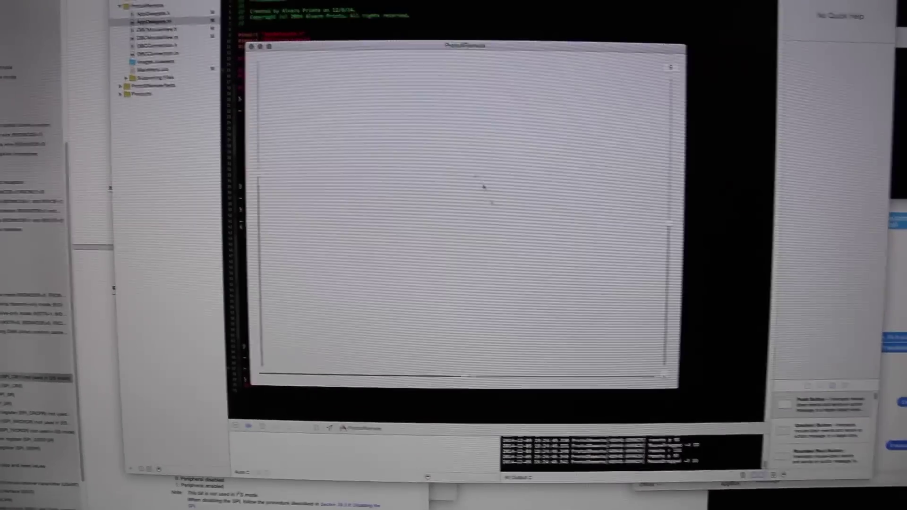